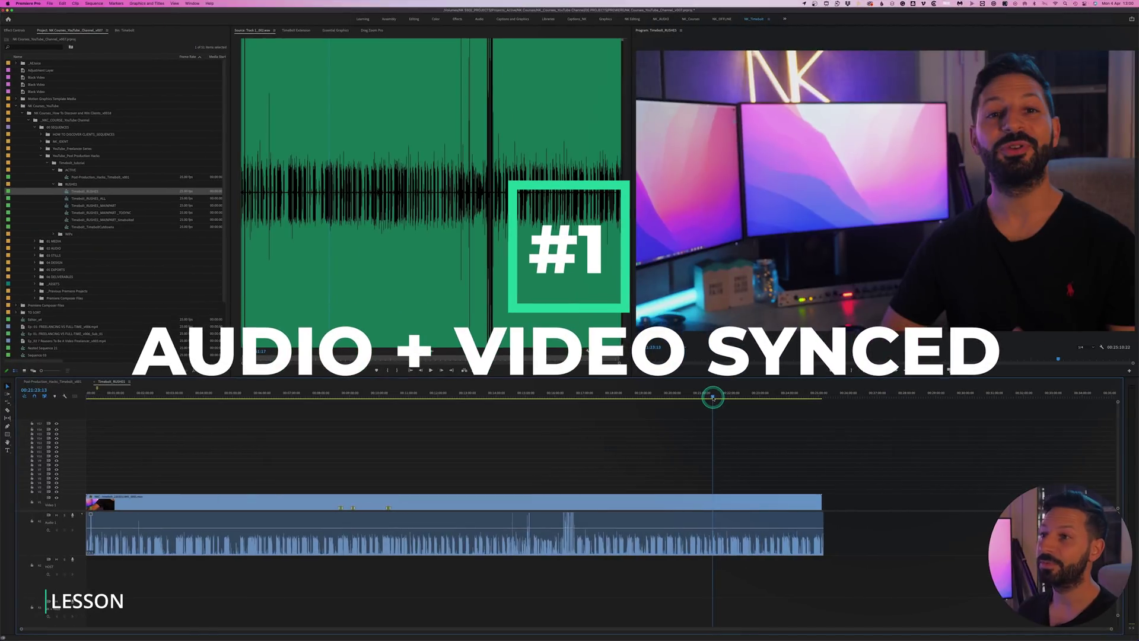
Scrub the Premiere timeline and select the synced talking-head clip.
drag(714, 398, 717, 399)
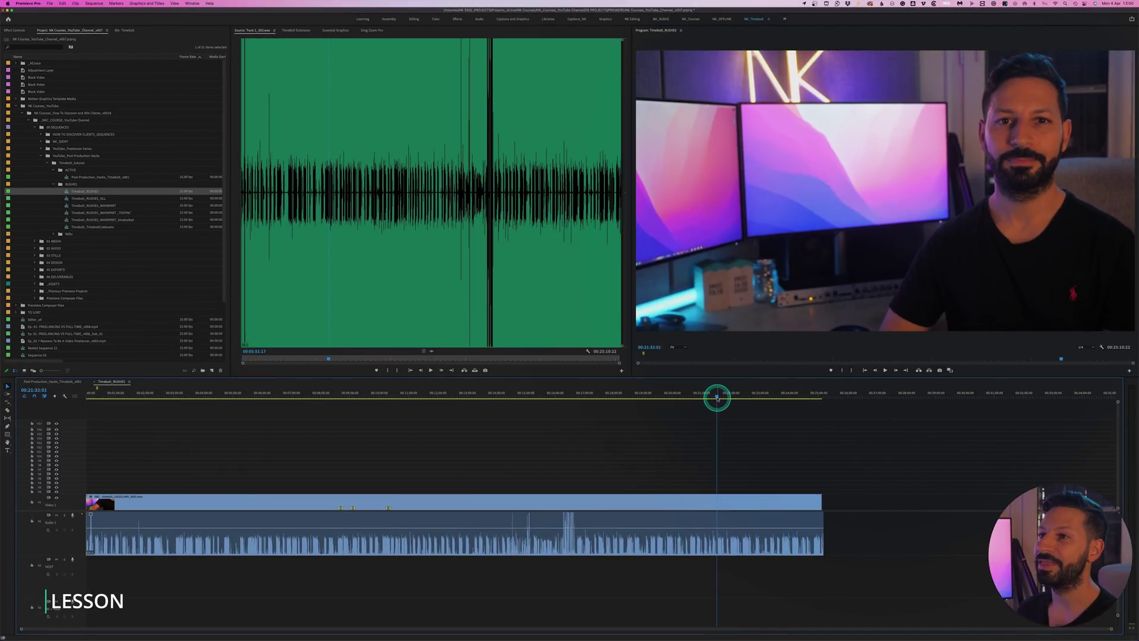
click(734, 501)
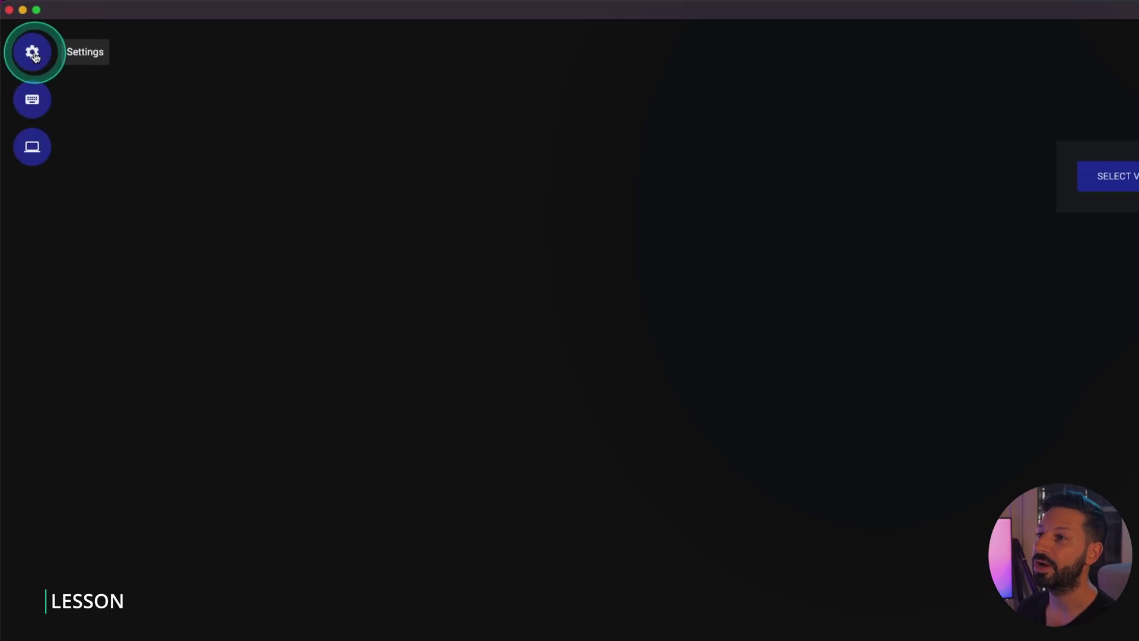
Enable Audio Normalization, Noise Reduction and Volume Increase in TimeBolt settings, then restart the app.
click(33, 53)
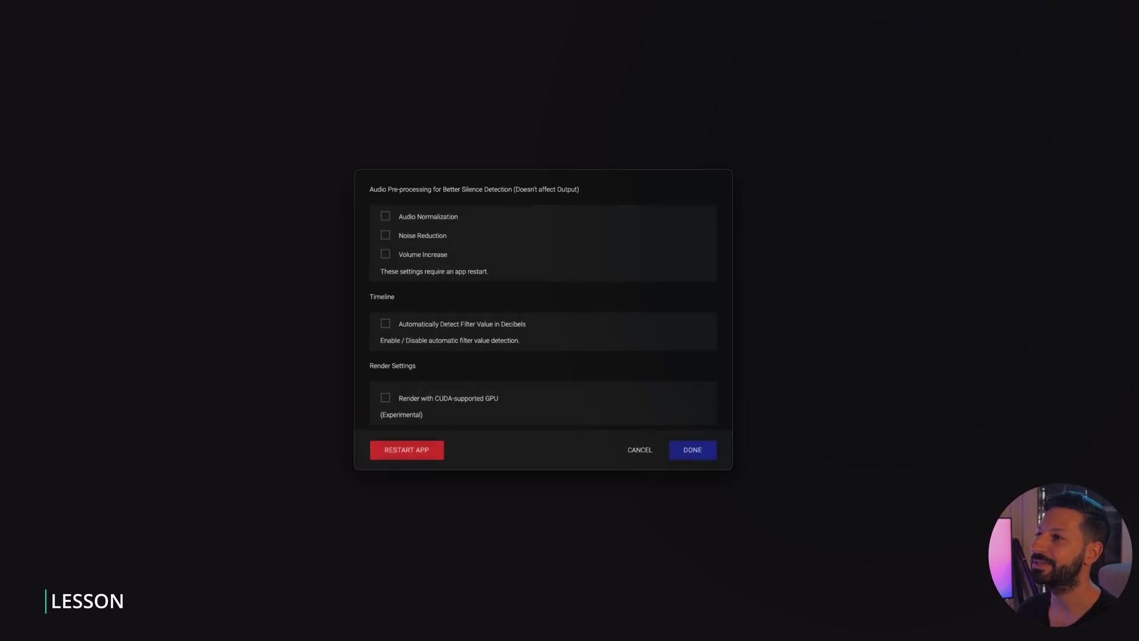
click(341, 187)
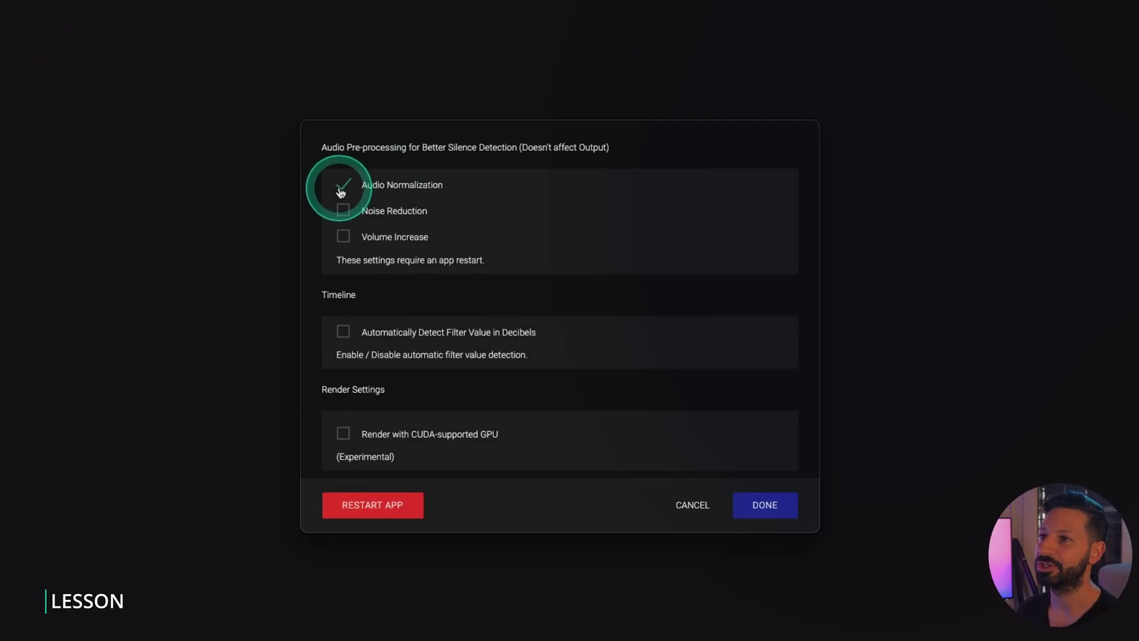
click(342, 212)
click(342, 237)
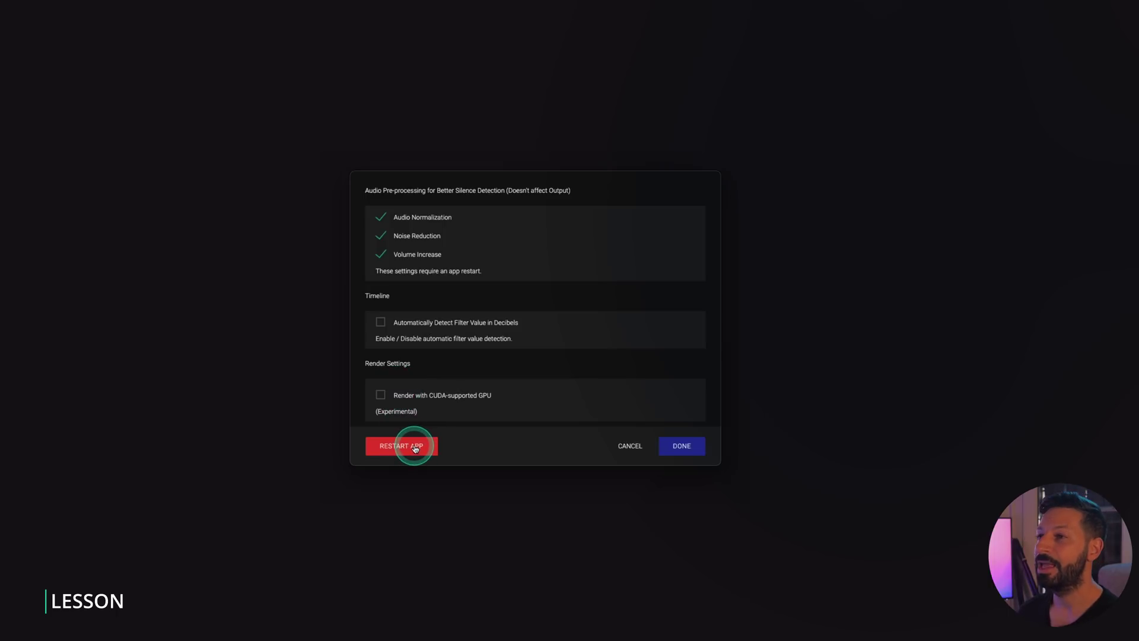
click(415, 447)
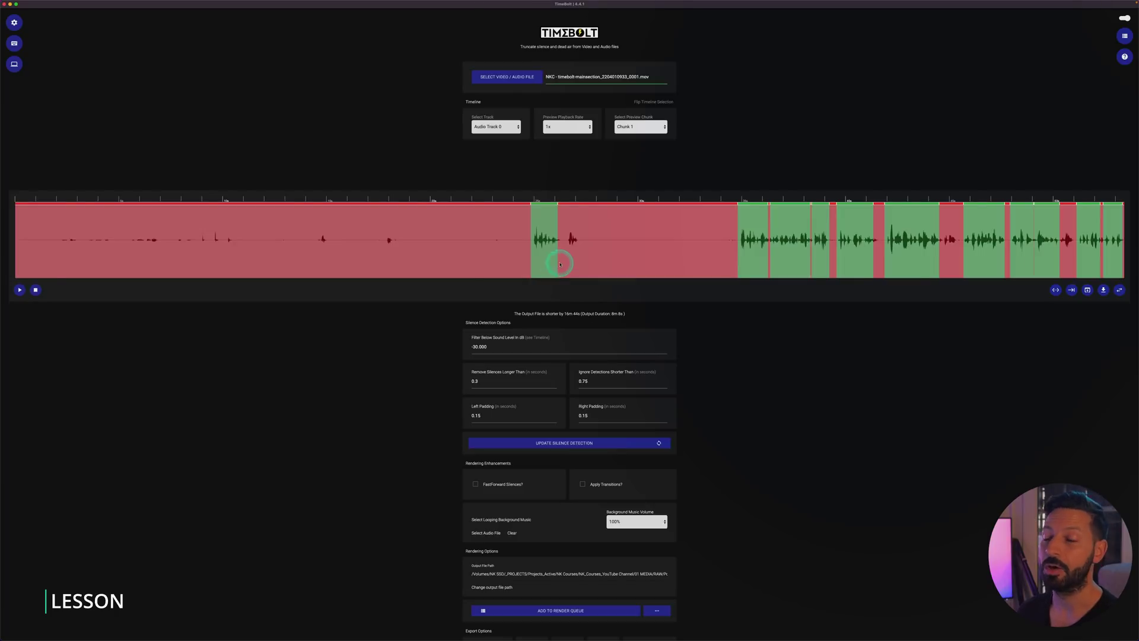
Change Filter Below Sound Level from -30.000 to -37.000 dB and update silence detection, giving 10m 19s.
click(471, 344)
drag(425, 387, 469, 389)
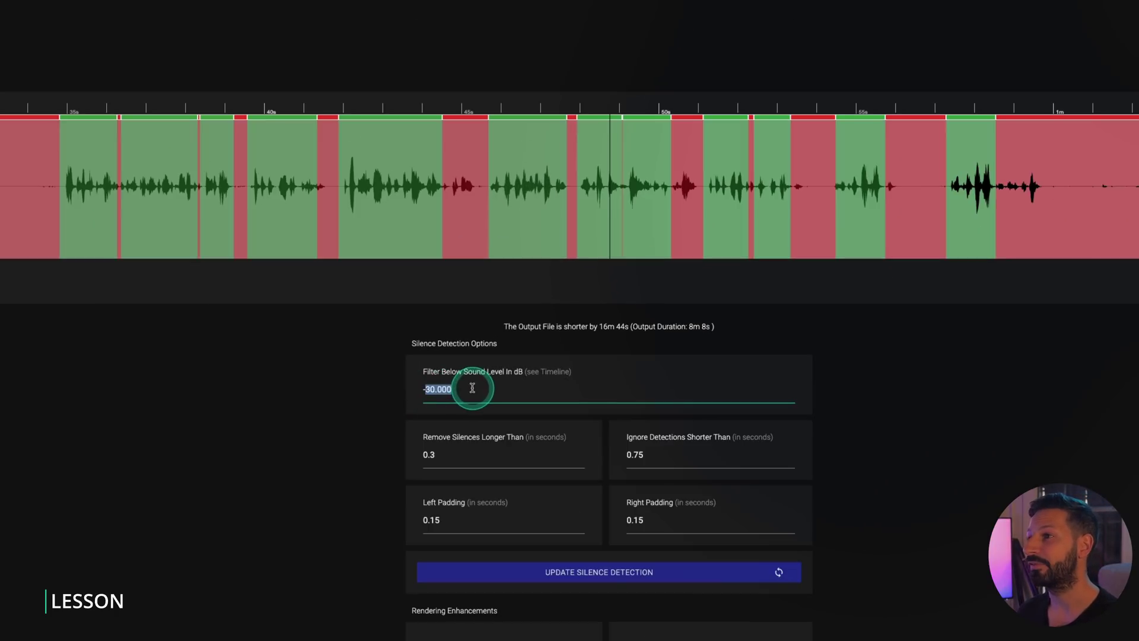
click(320, 393)
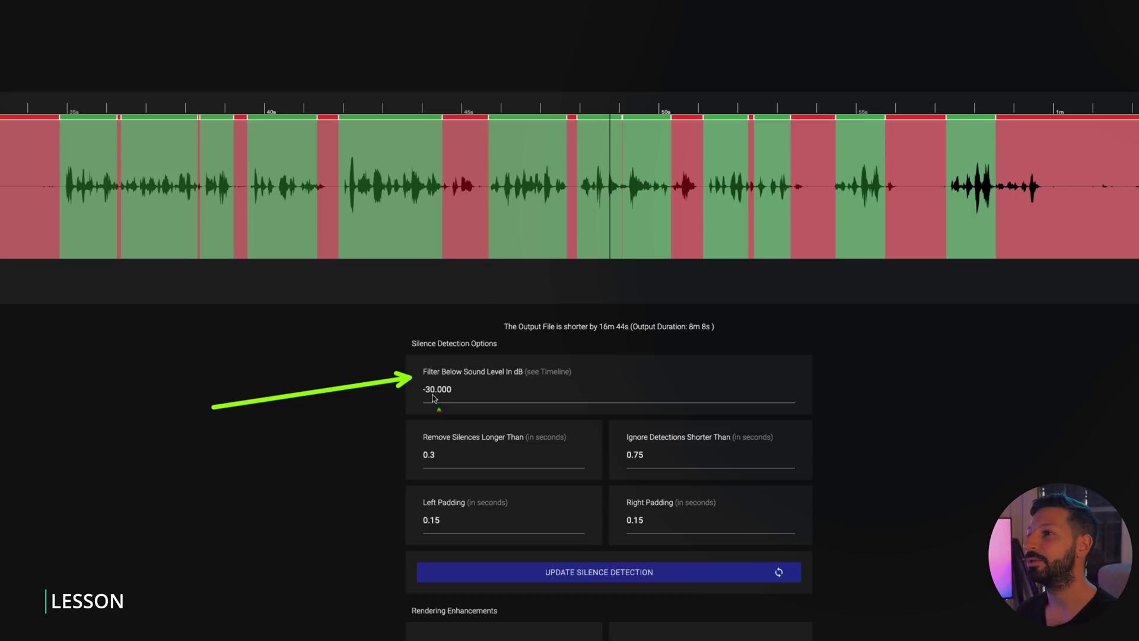
drag(308, 391, 405, 224)
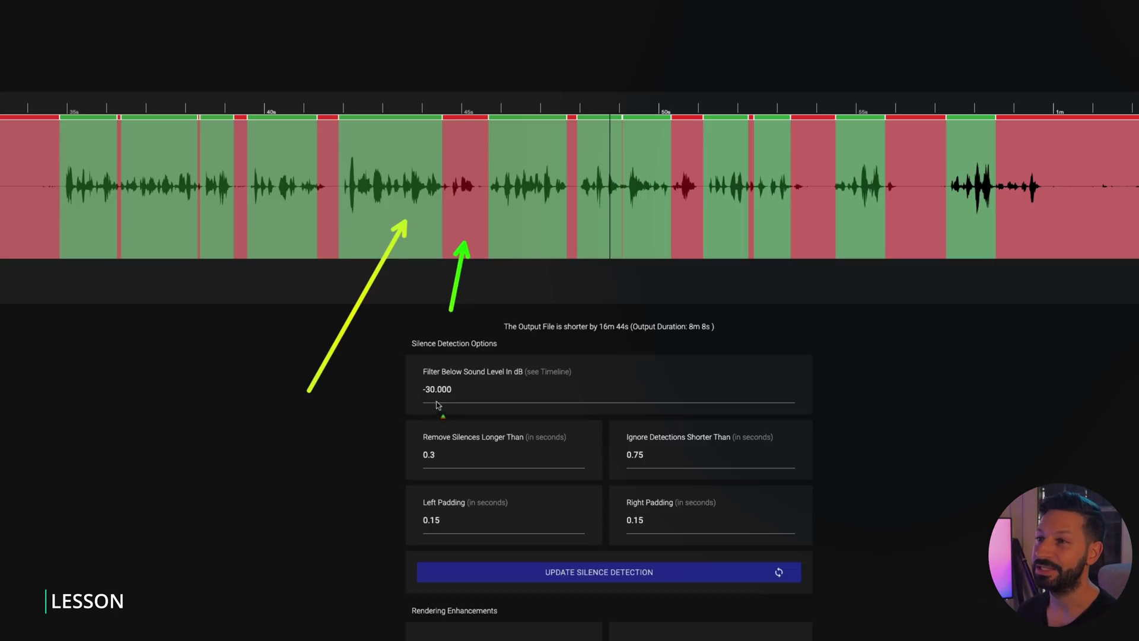
drag(375, 420, 420, 398)
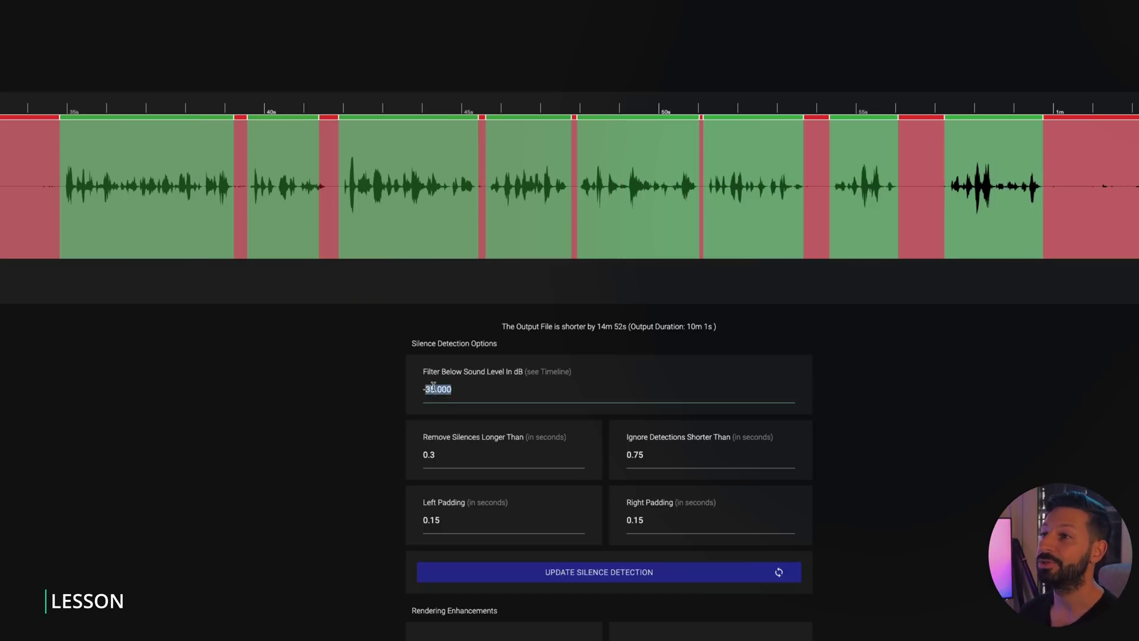
click(433, 387)
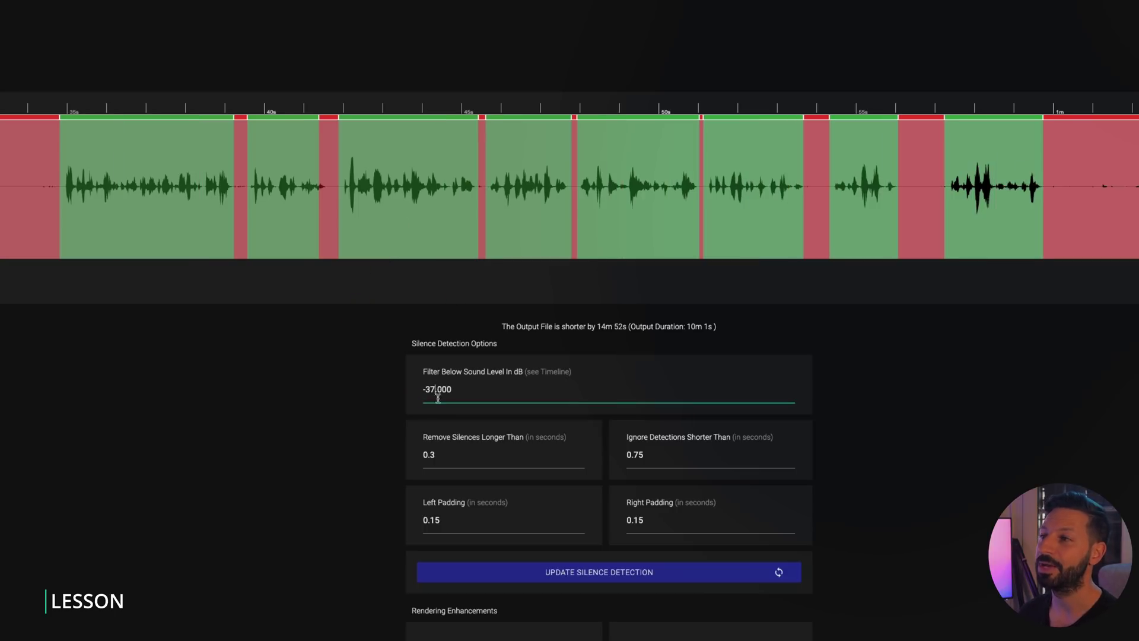
click(649, 572)
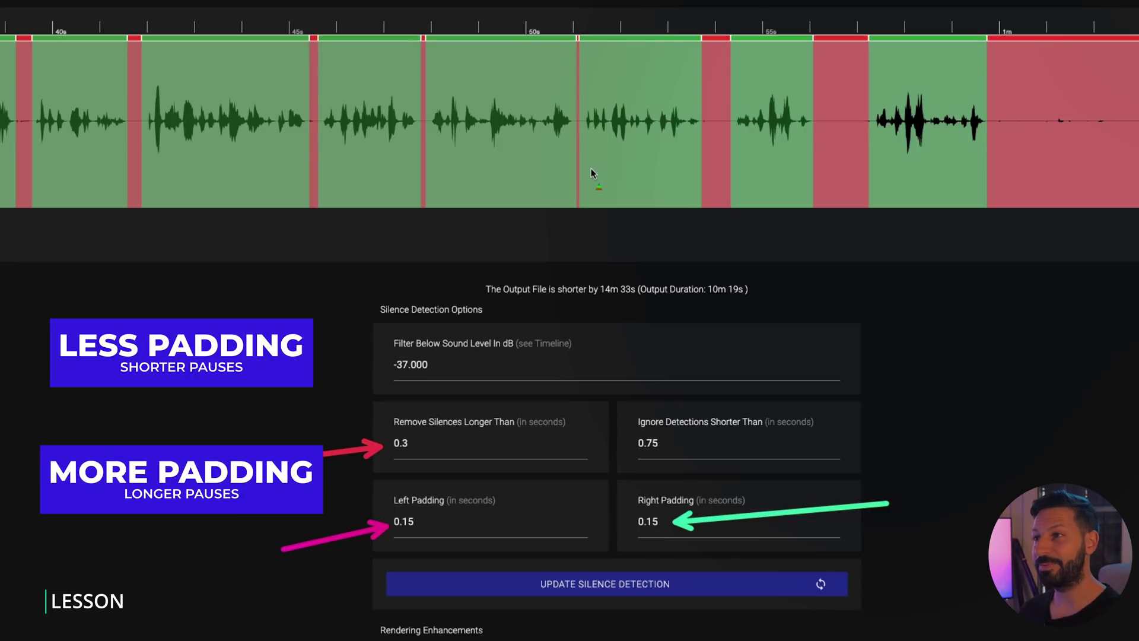
Set Remove Silences Longer Than to 0.2 seconds and update silence detection.
click(603, 156)
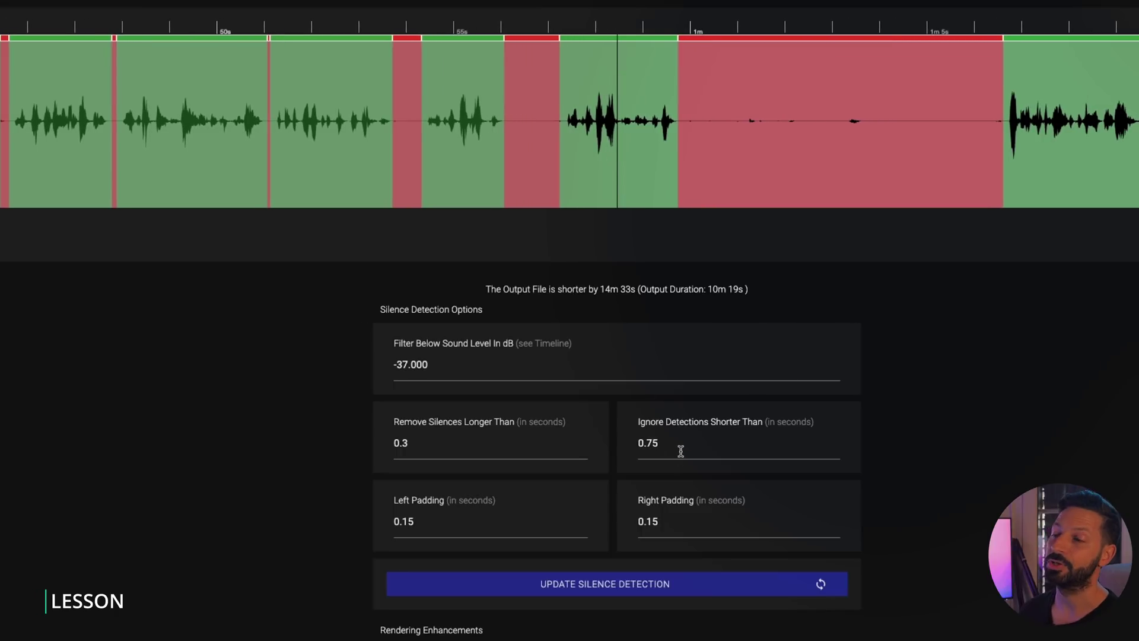
click(478, 444)
click(708, 594)
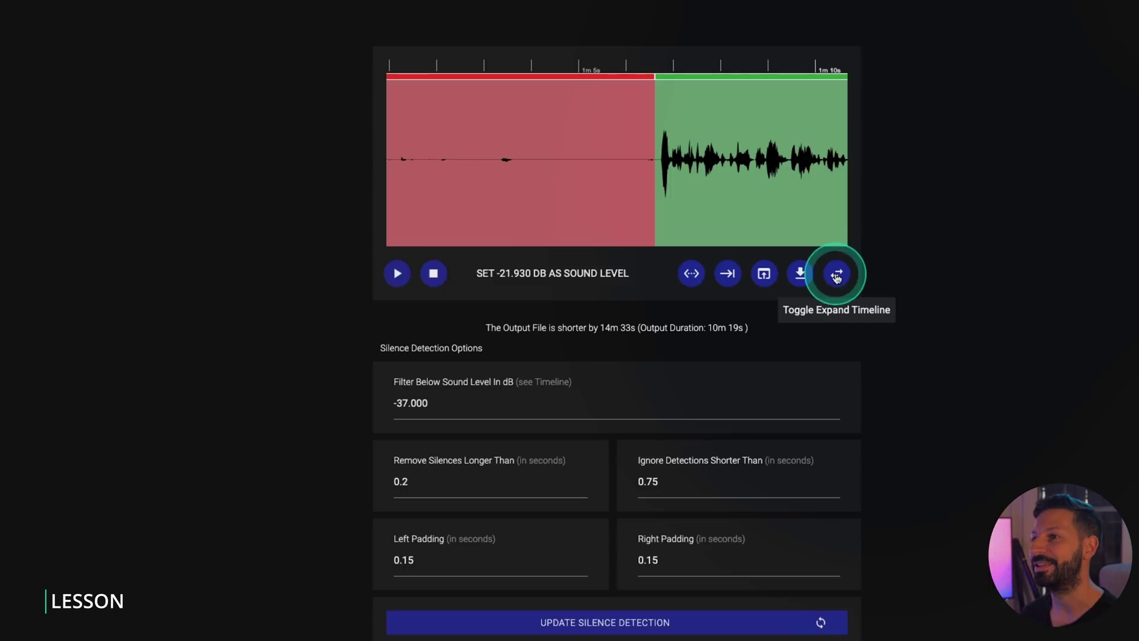
Expand the waveform timeline and toggle neighbouring sections from kept to cut and back.
click(837, 275)
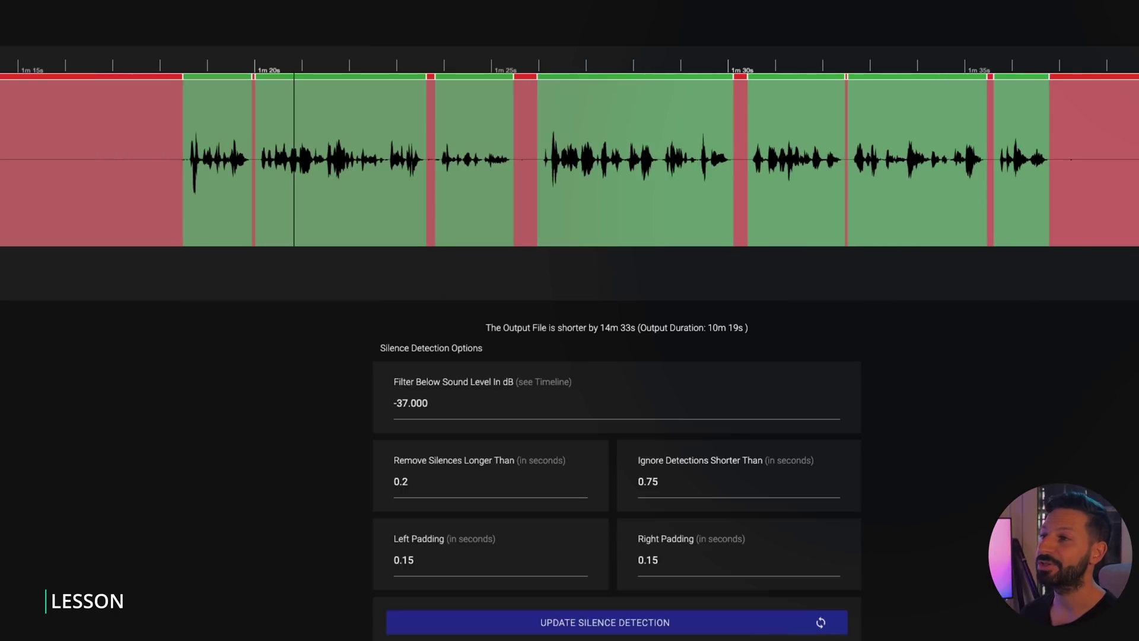
scroll(685, 180, right, 5)
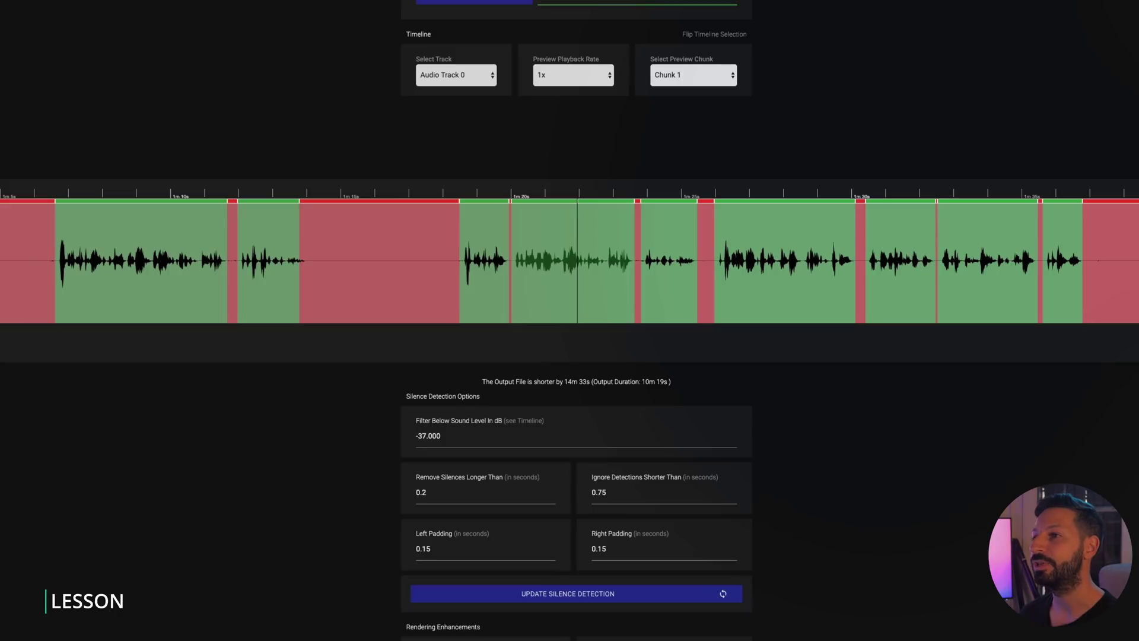
click(594, 204)
click(576, 204)
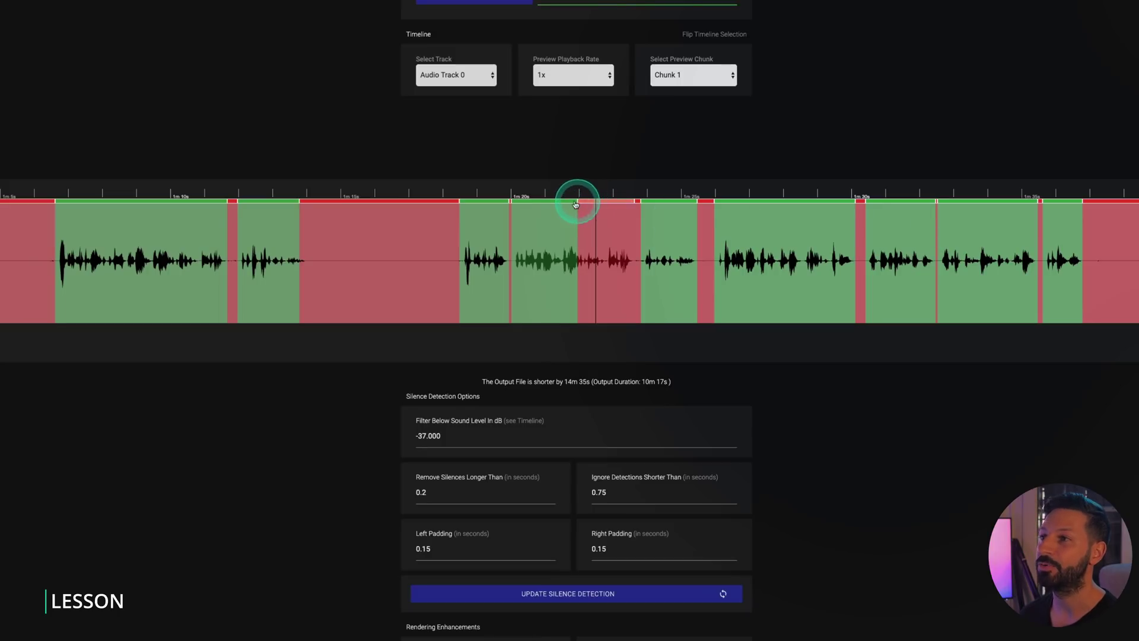
click(551, 202)
click(603, 202)
click(549, 201)
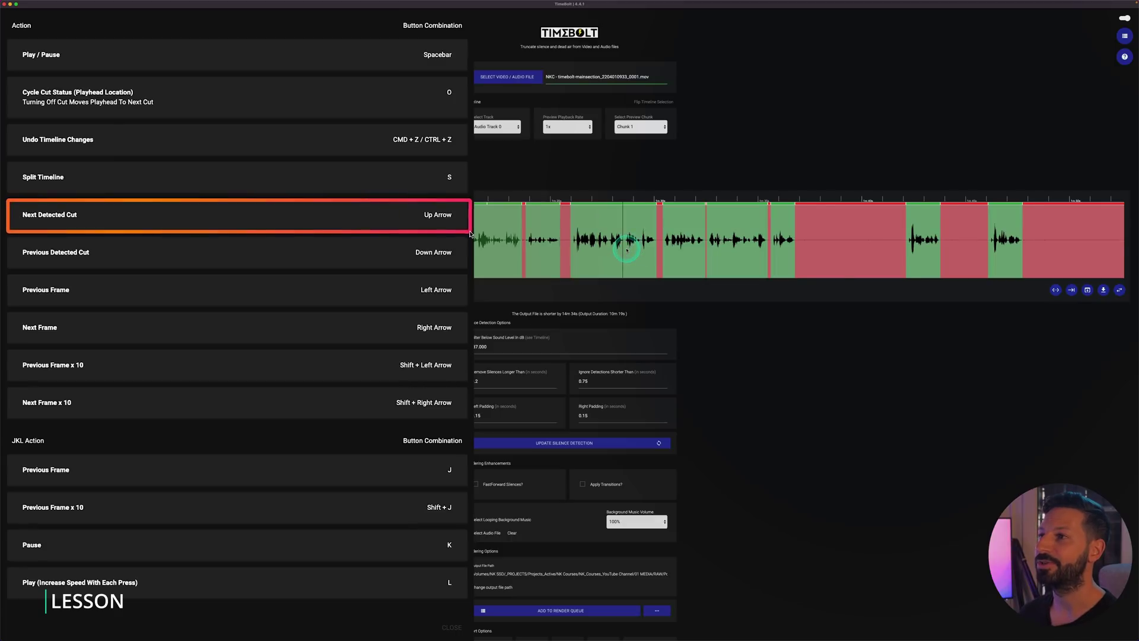
drag(8, 235, 467, 270)
drag(7, 275, 467, 306)
drag(7, 309, 467, 344)
drag(7, 454, 467, 485)
drag(8, 529, 467, 560)
drag(7, 565, 467, 600)
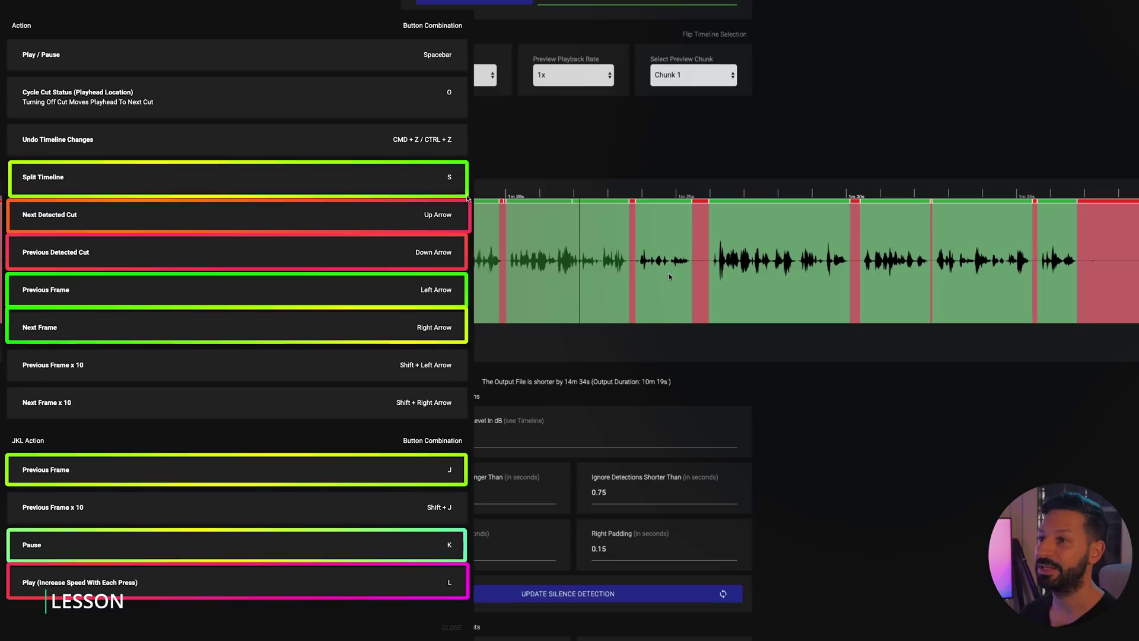
click(629, 276)
mouse_move(6, 75)
mouse_down()
mouse_move(99, 100)
mouse_move(469, 121)
mouse_up()
click(586, 217)
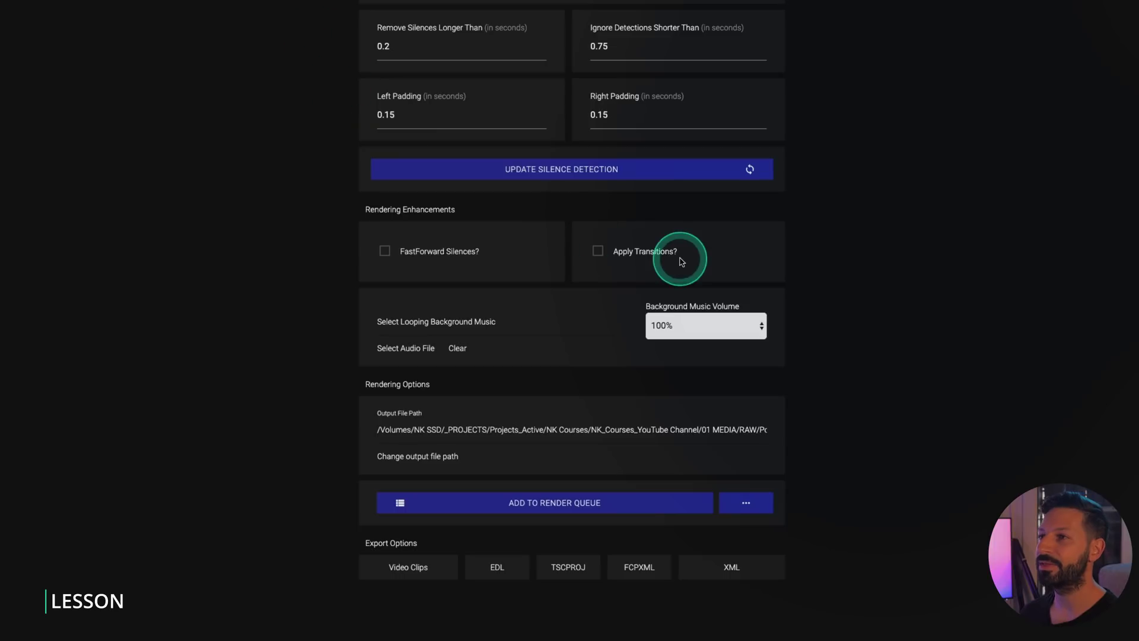
Turn on 0.15 s Cross-fade transitions between the kept clips.
click(598, 252)
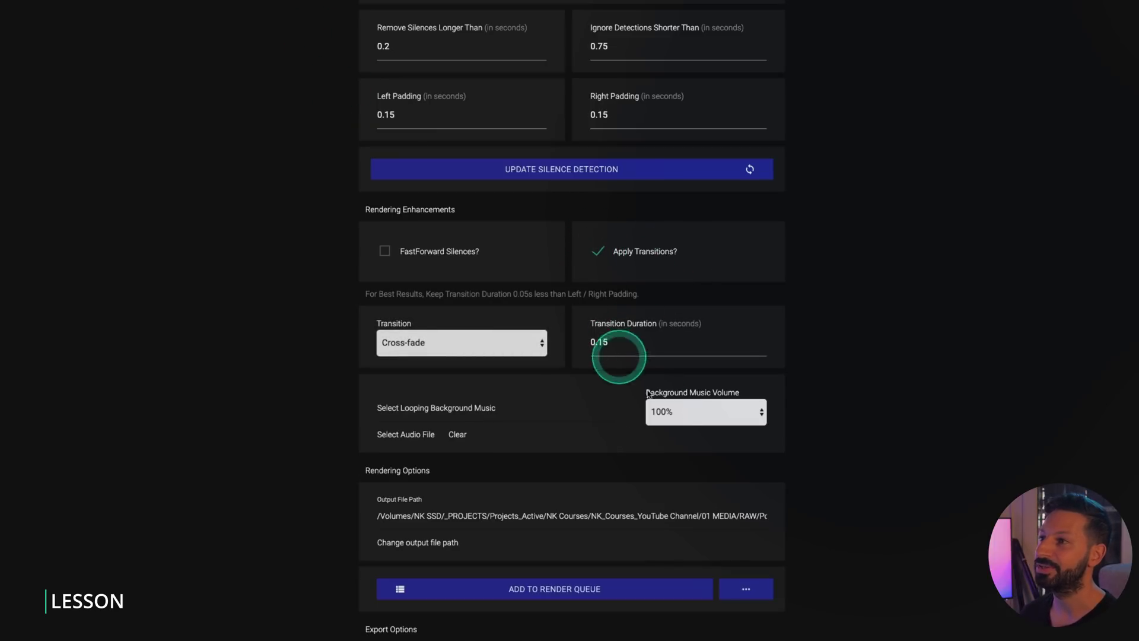
click(678, 409)
click(678, 412)
scroll(413, 440, down, 3)
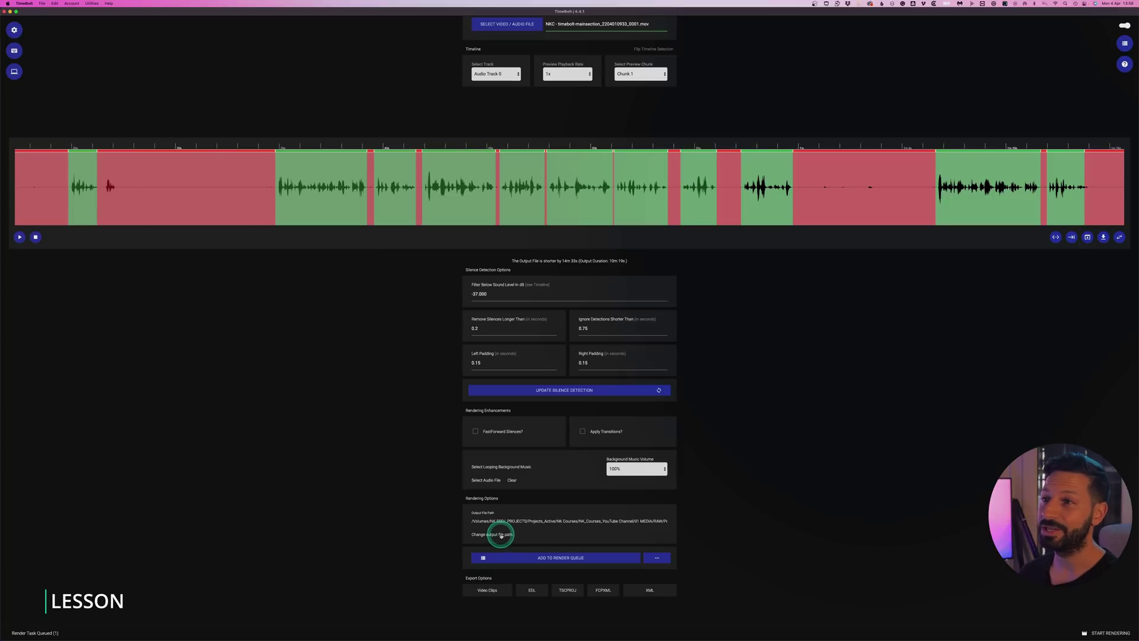
Add the silence-cut video to the render queue, saving it into Desktop > RENDERS.
click(501, 535)
click(472, 307)
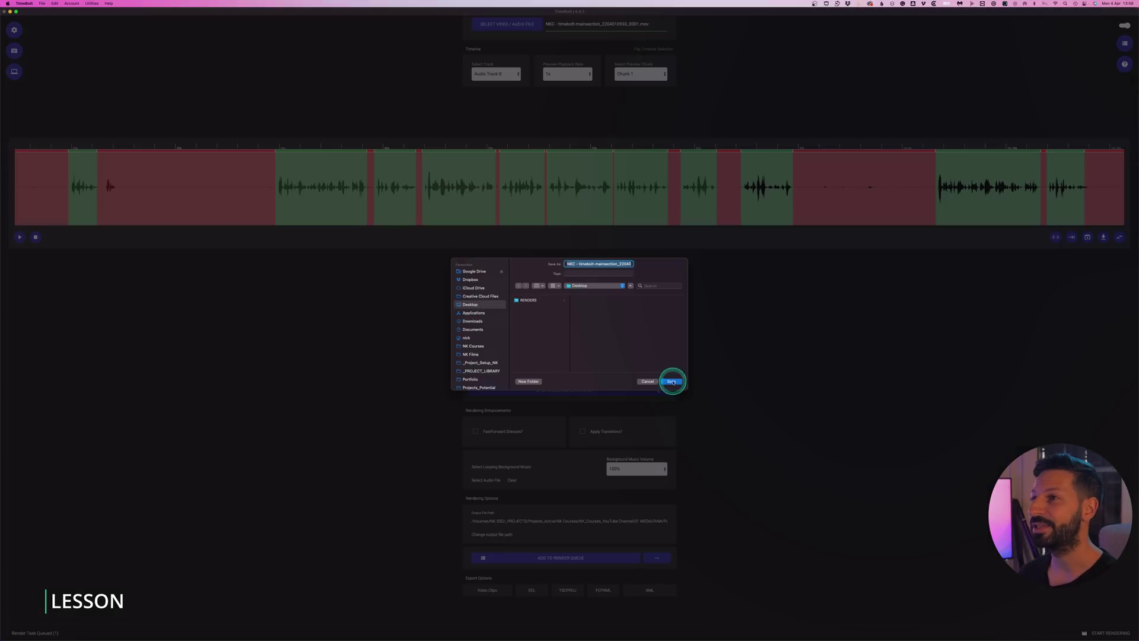
click(672, 381)
click(584, 559)
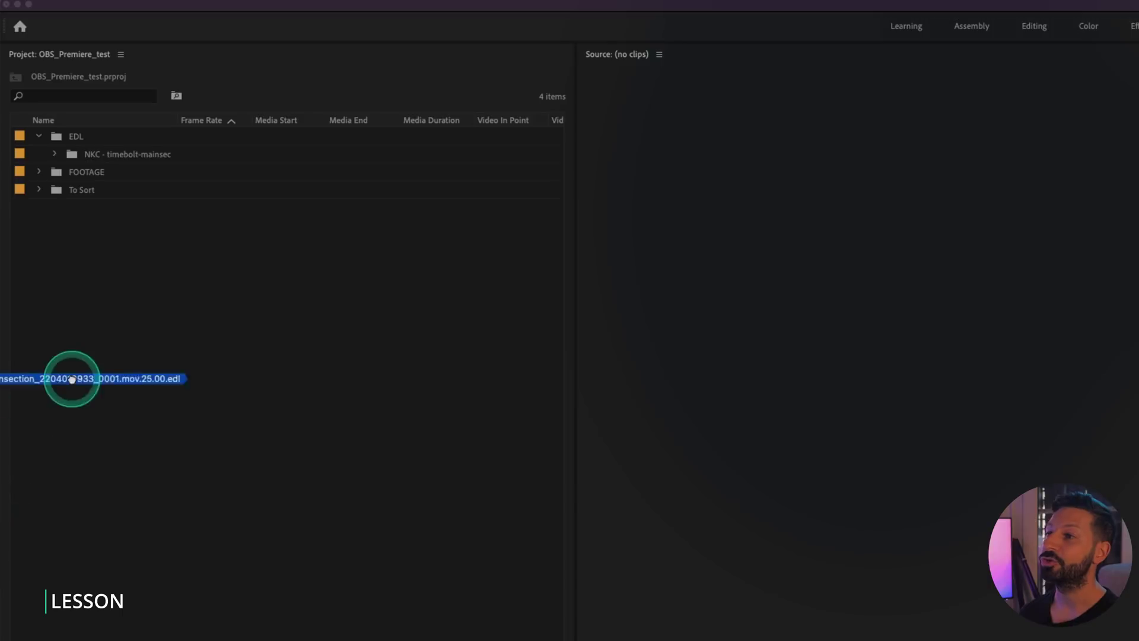
Import the TimeBolt .edl into the EDL bin and open the generated timebolt sequence.
drag(71, 386, 152, 160)
scroll(112, 616, down, 10)
scroll(104, 624, down, 10)
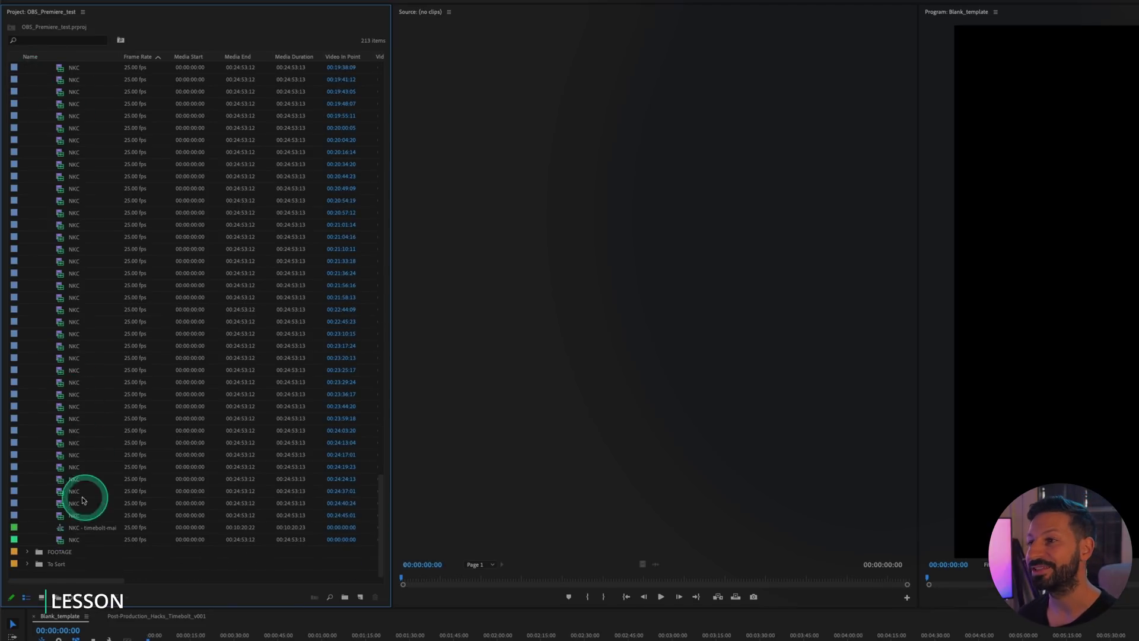
double_click(65, 527)
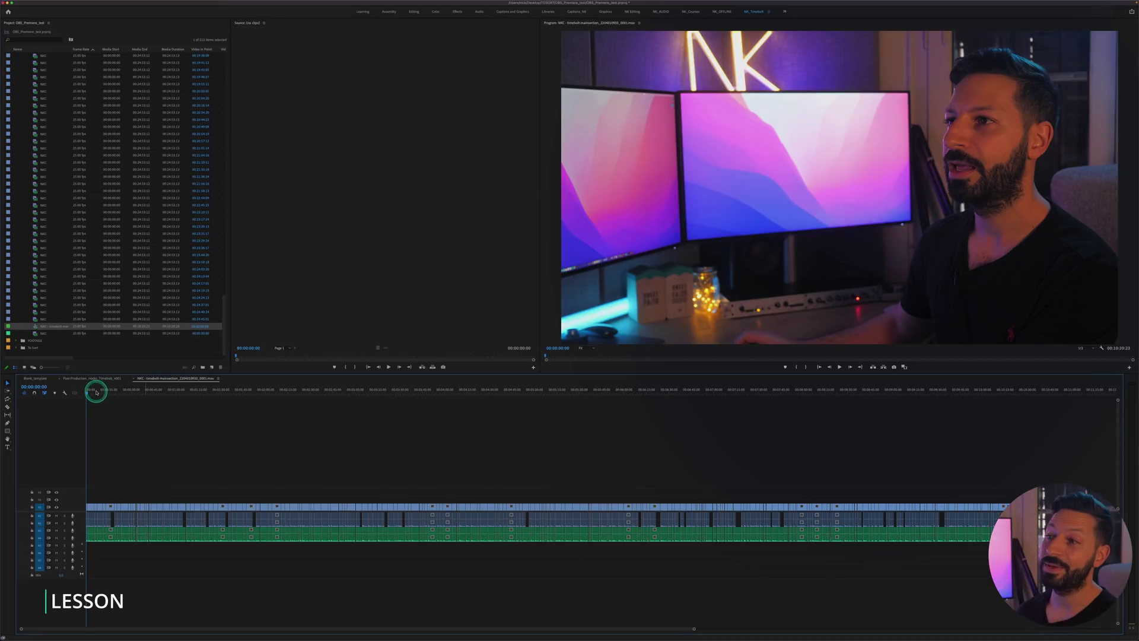
Zoom into the timeline and scrub through the cut sequence to check the cuts.
mouse_move(96, 392)
mouse_down()
mouse_move(480, 397)
mouse_move(108, 405)
mouse_up()
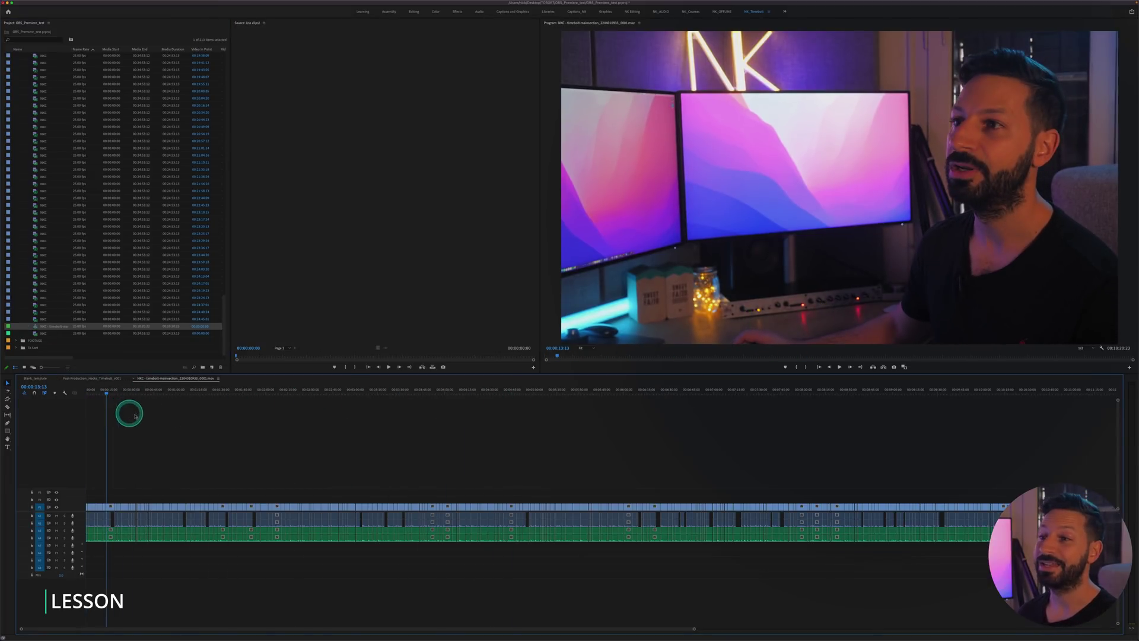
key(=)
key(shift+=)
drag(170, 386, 505, 415)
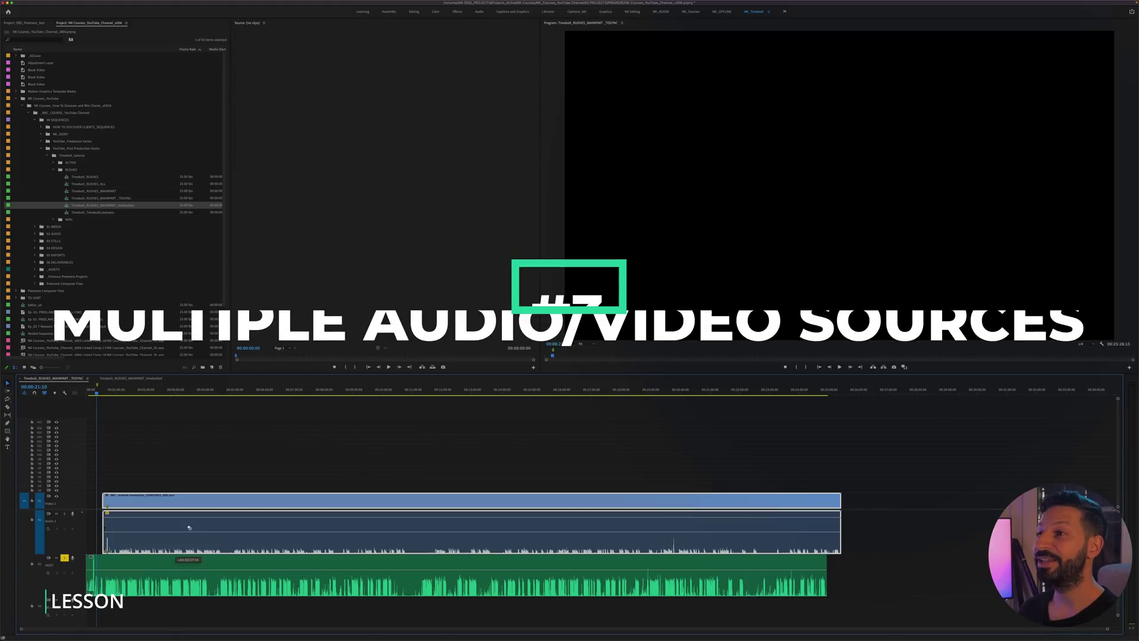
click(107, 518)
click(220, 409)
click(246, 392)
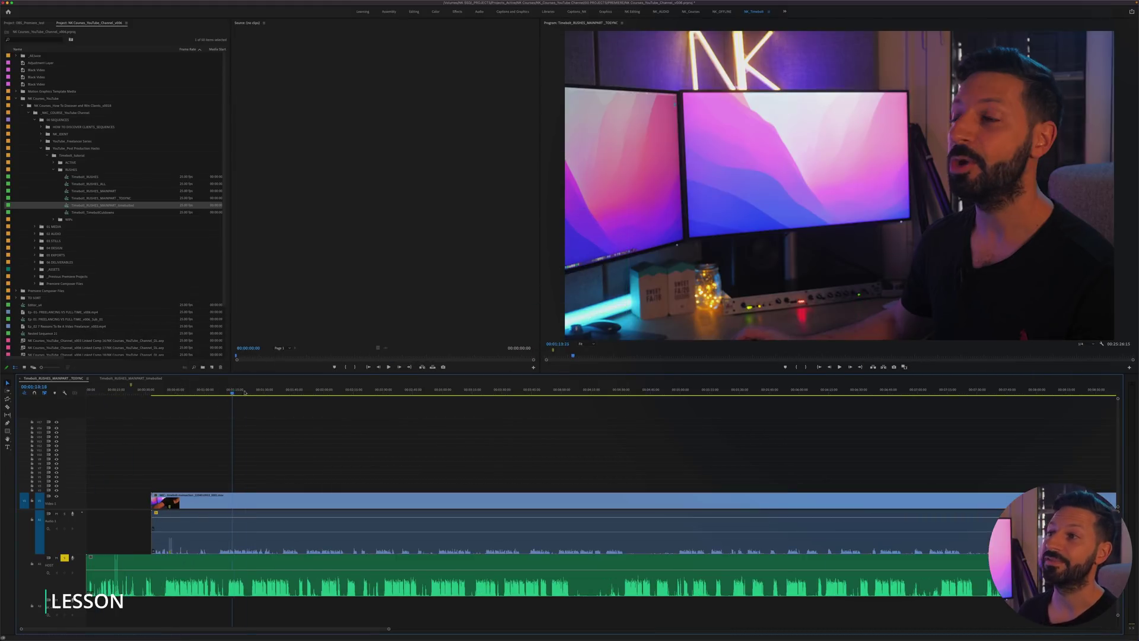
drag(246, 391, 216, 391)
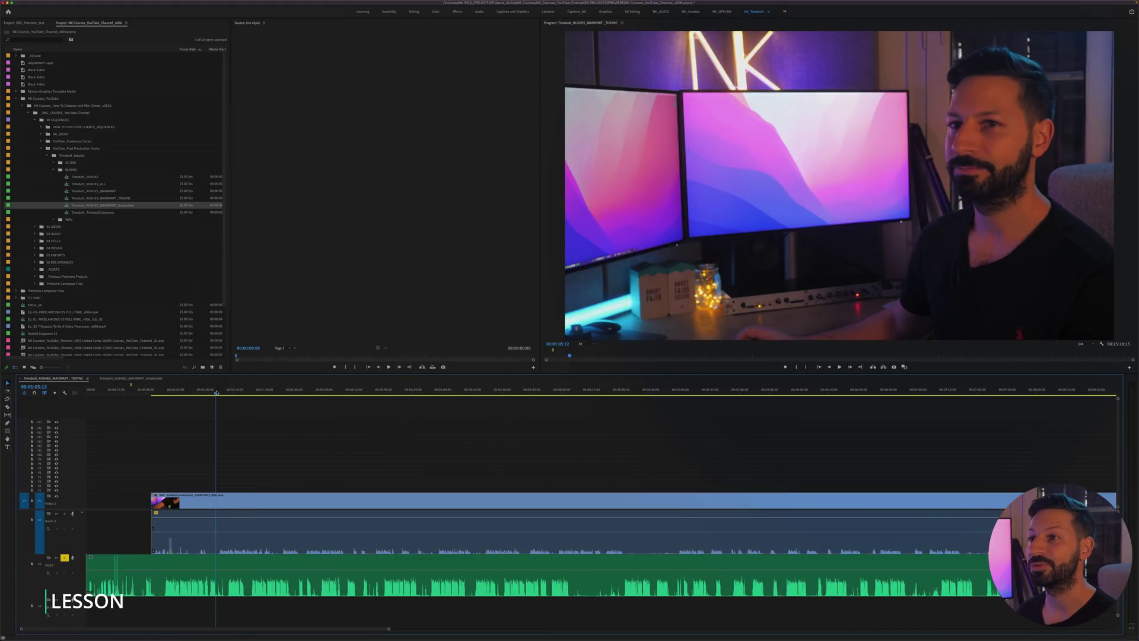
key(minus)
key(minus)
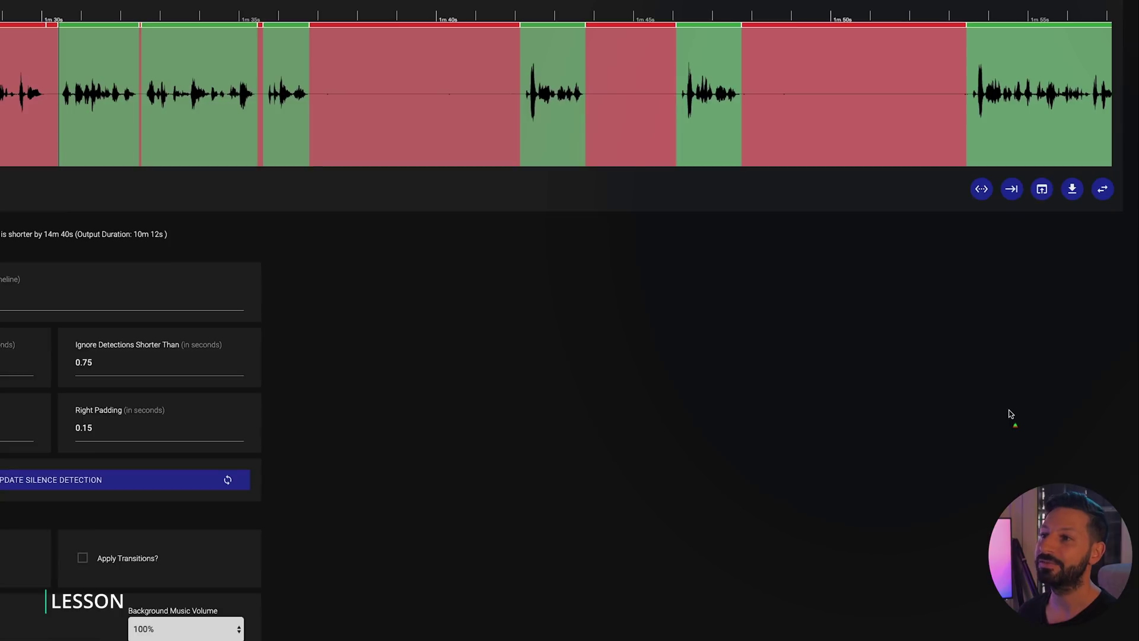
Synchronize the camera clip and both audio clips by Audio on Track Channel 1.
click(1073, 190)
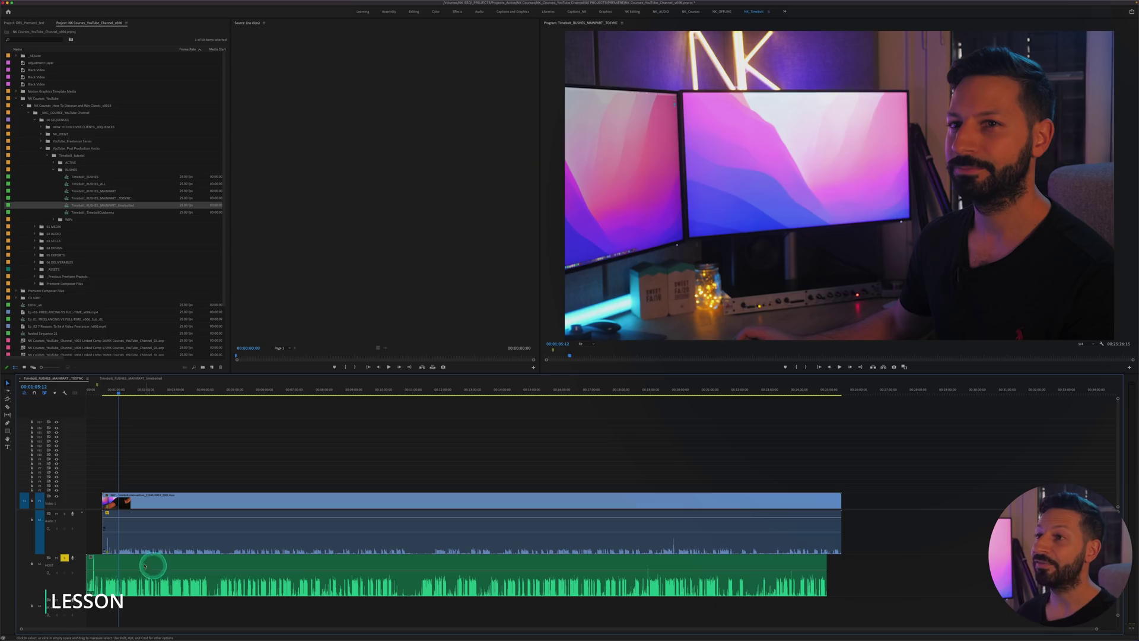
drag(164, 440, 219, 590)
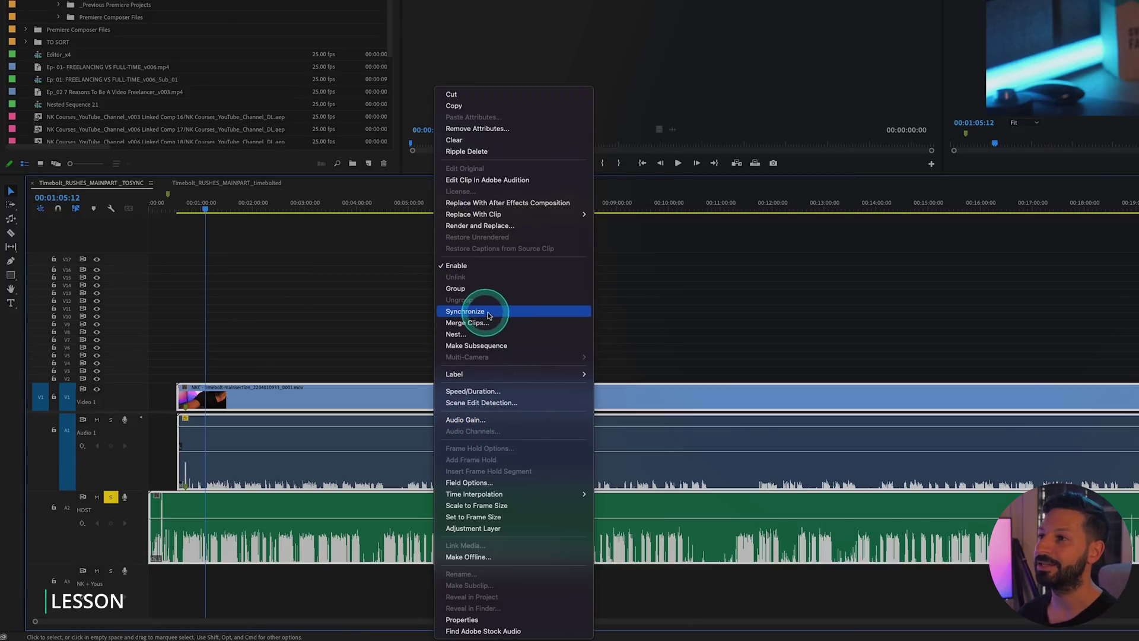
click(467, 315)
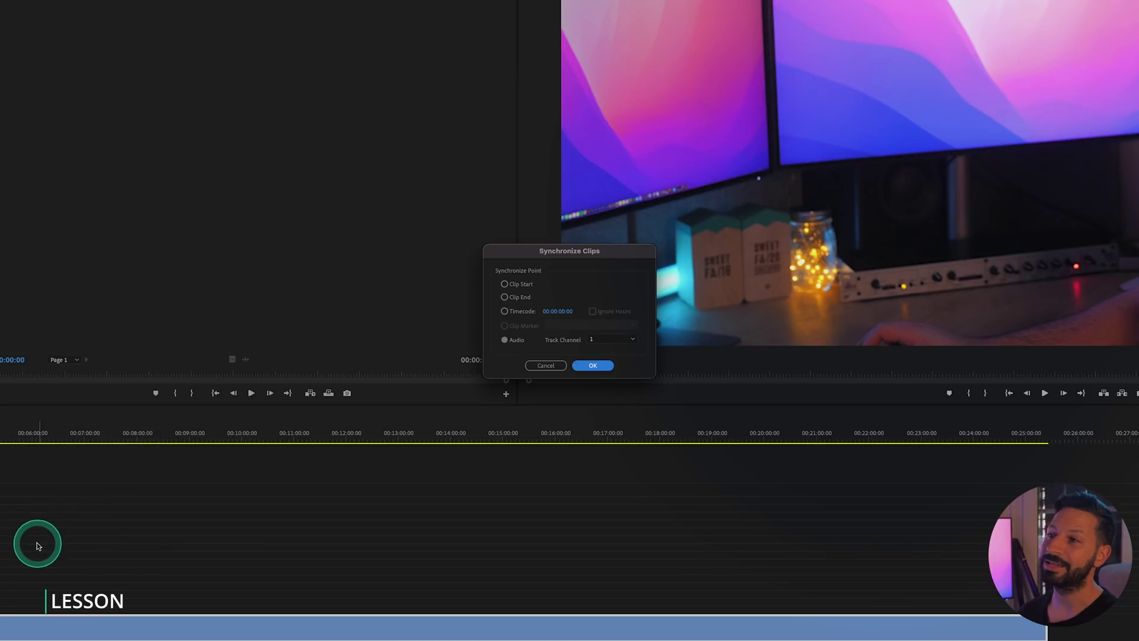
click(398, 453)
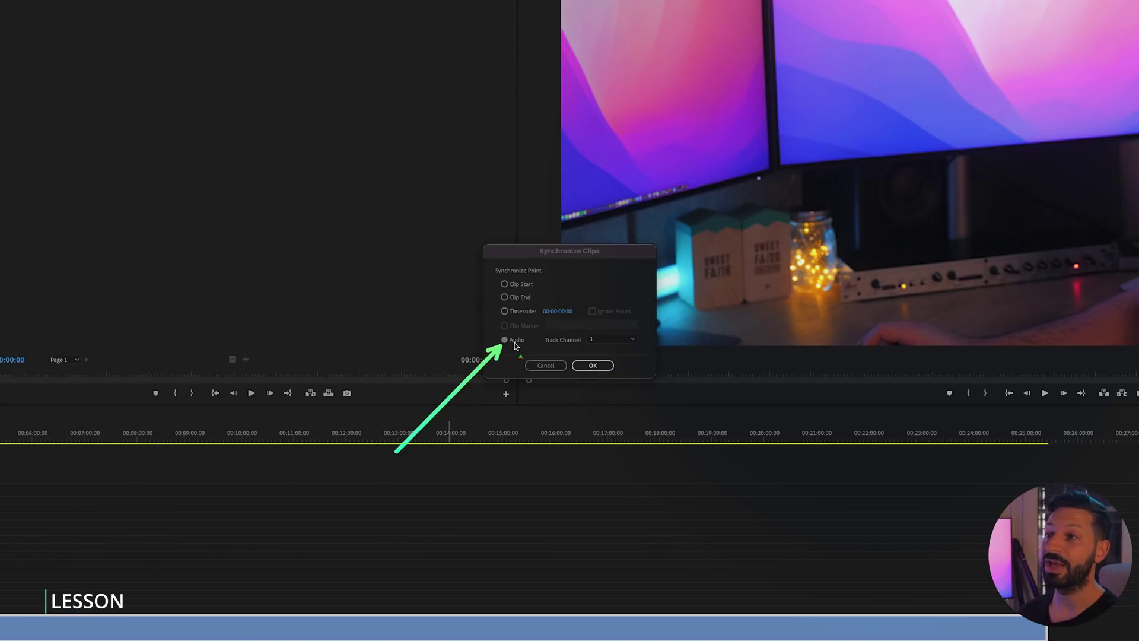
click(605, 368)
click(593, 366)
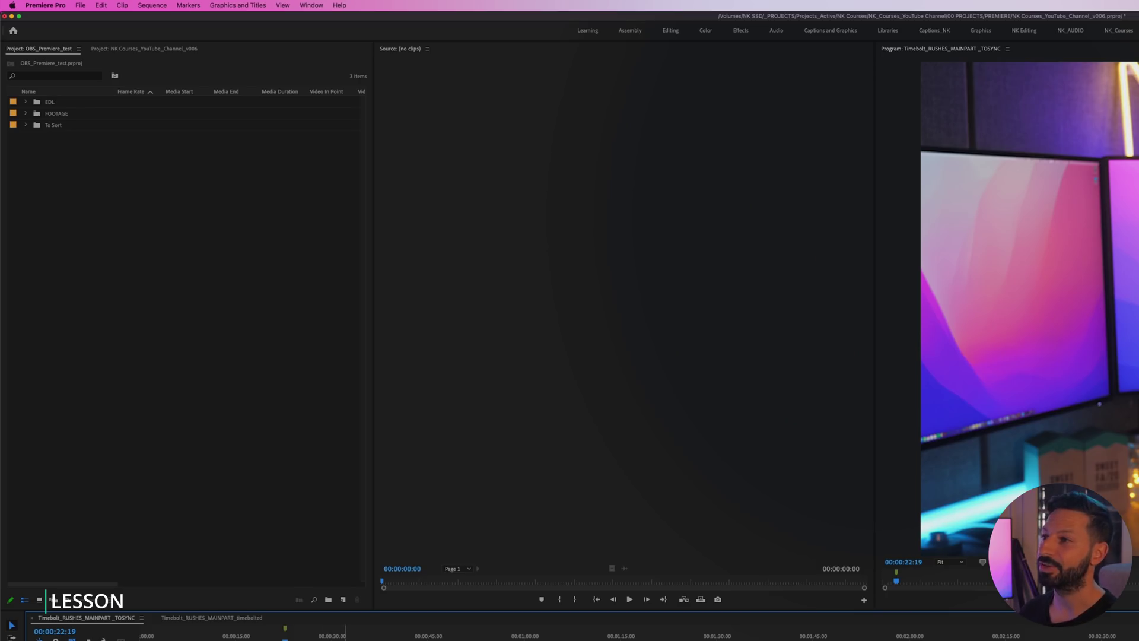
Open the TimeBolt Extension panel via Window > Extensions.
click(308, 5)
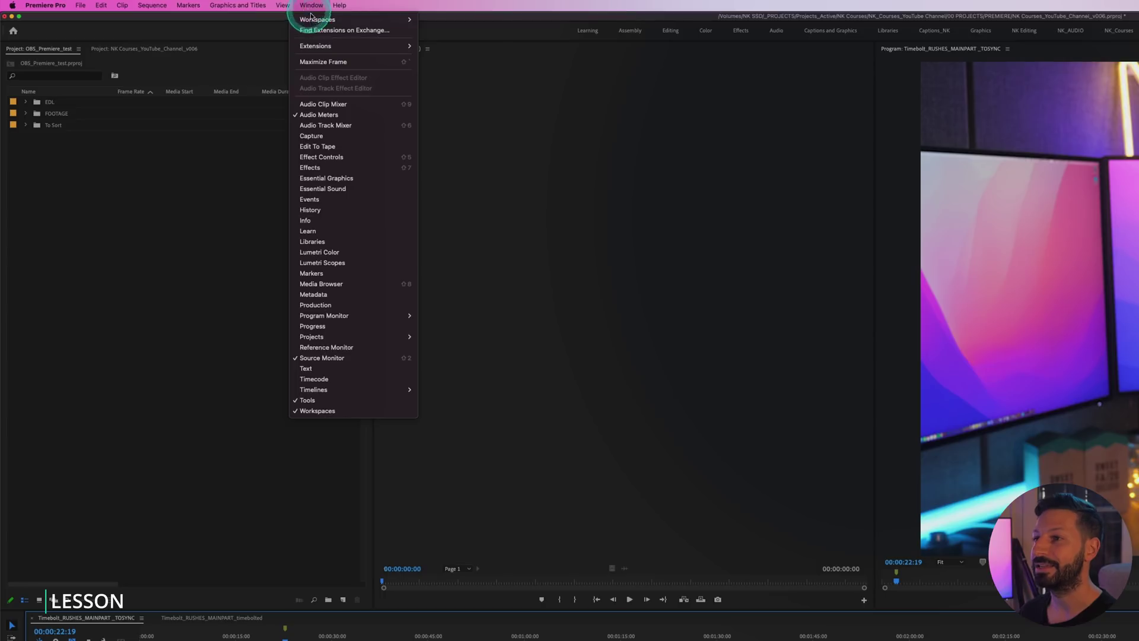
mouse_move(330, 45)
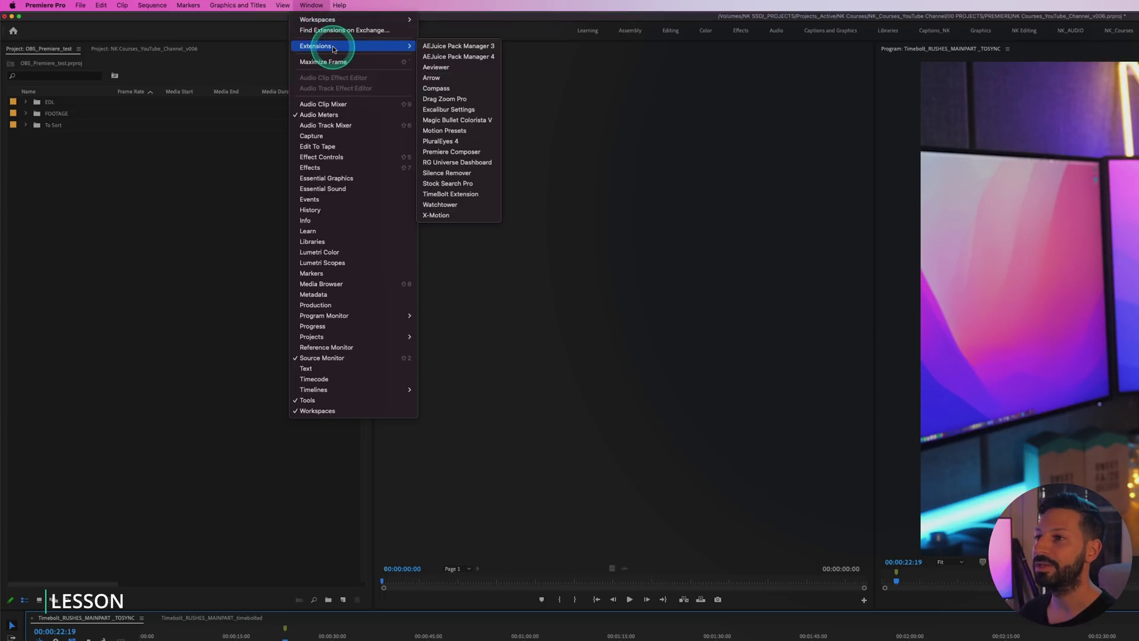
click(458, 194)
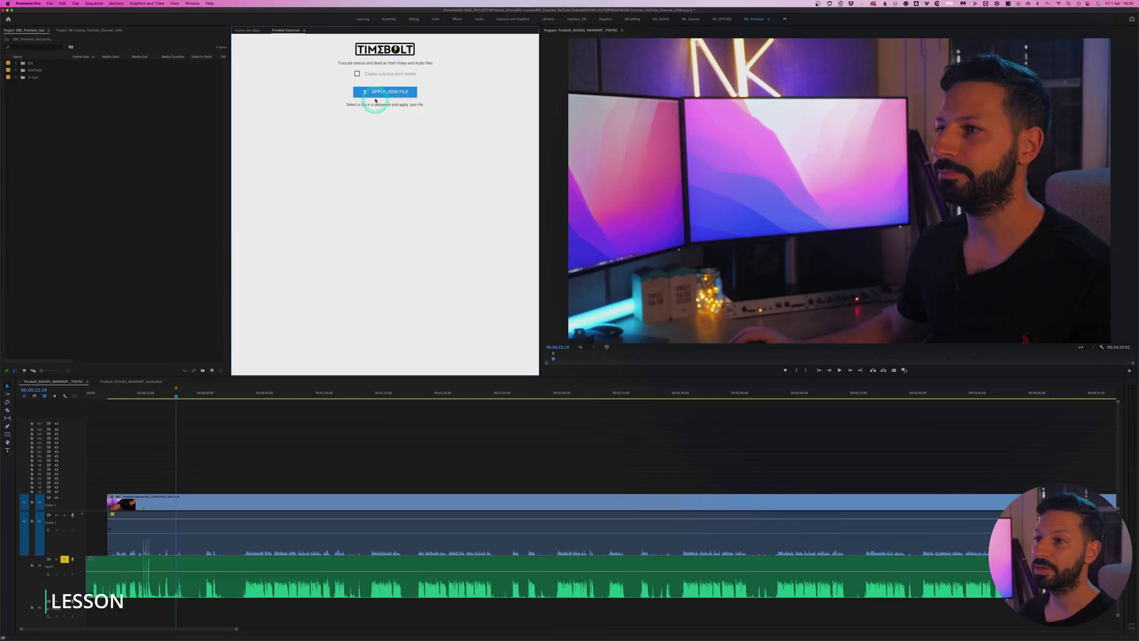
Apply the Track 1_001.wav.json cut file to the selected synced clips.
click(376, 100)
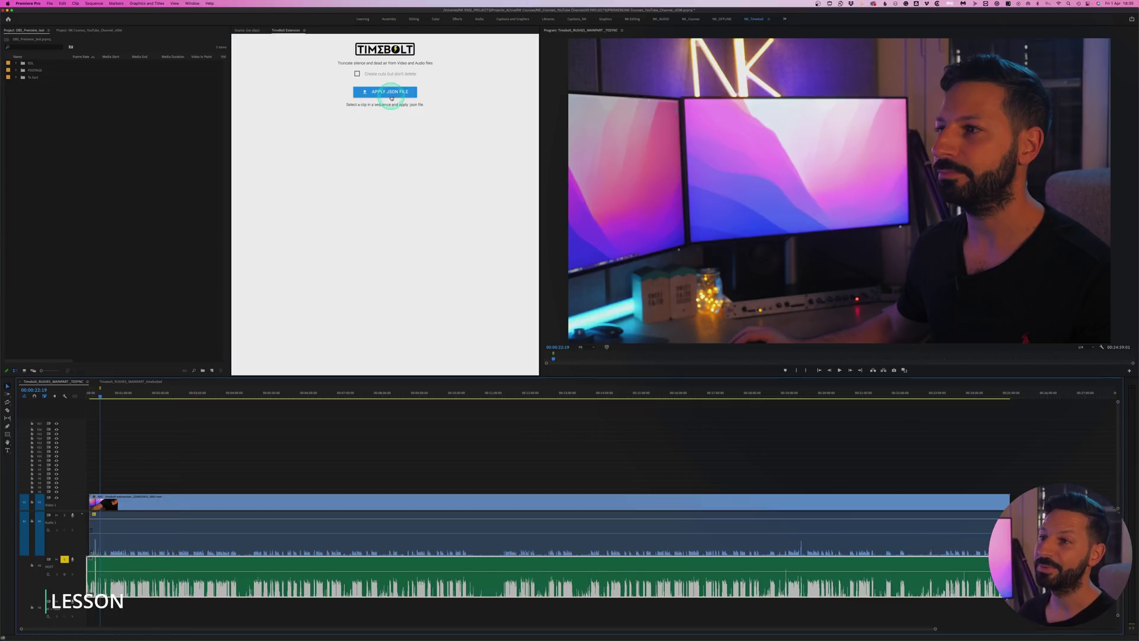
click(472, 124)
click(758, 374)
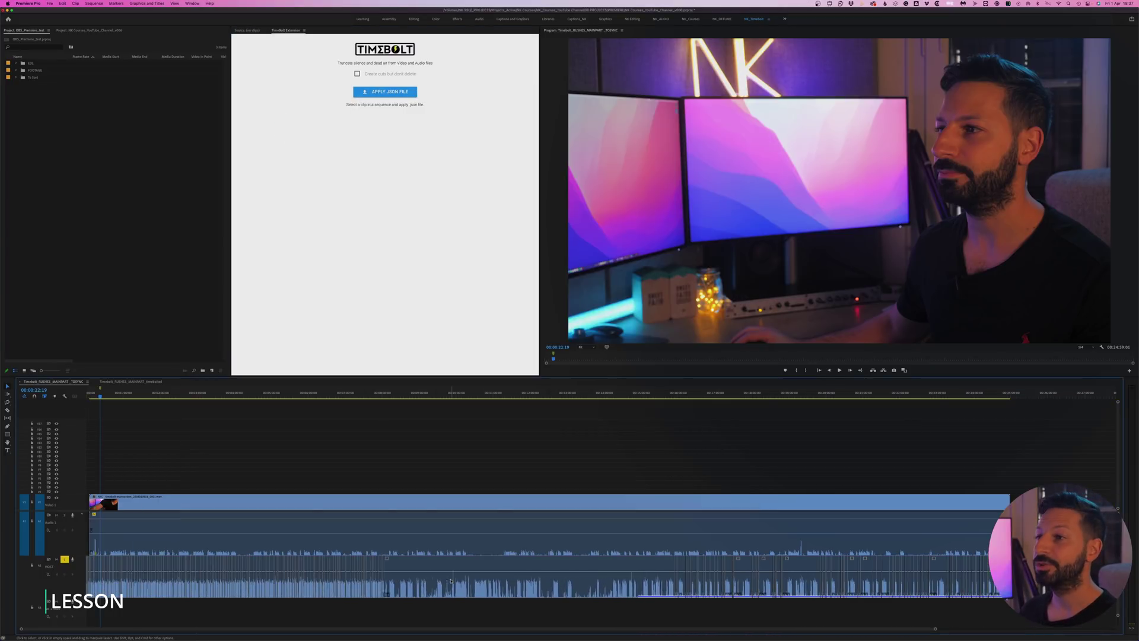
drag(291, 461, 412, 529)
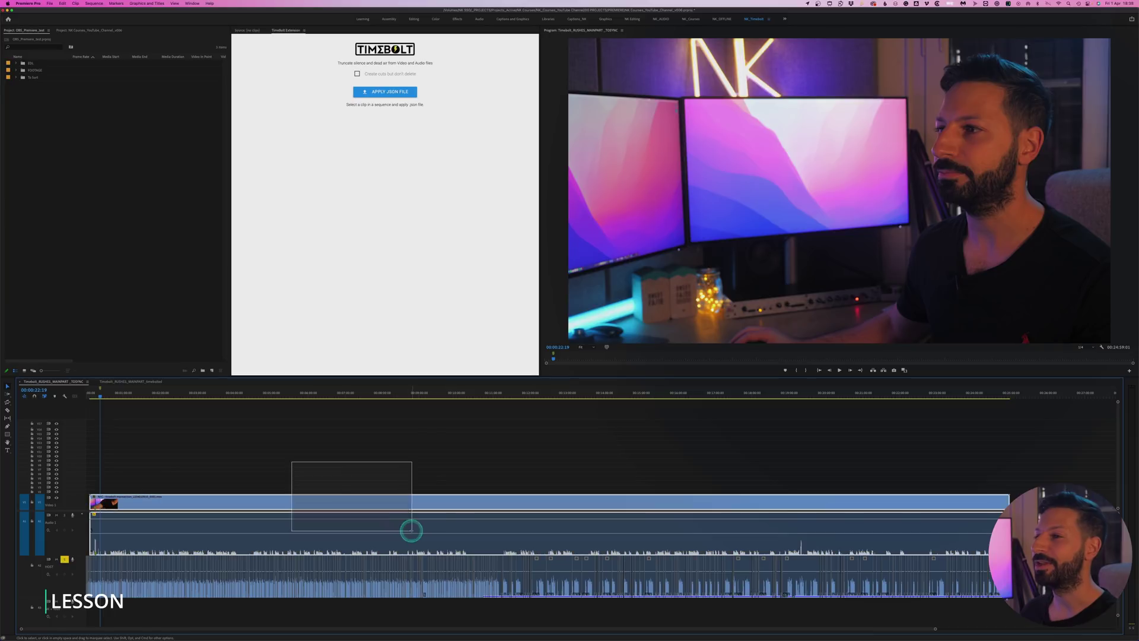
click(385, 91)
click(471, 127)
click(757, 374)
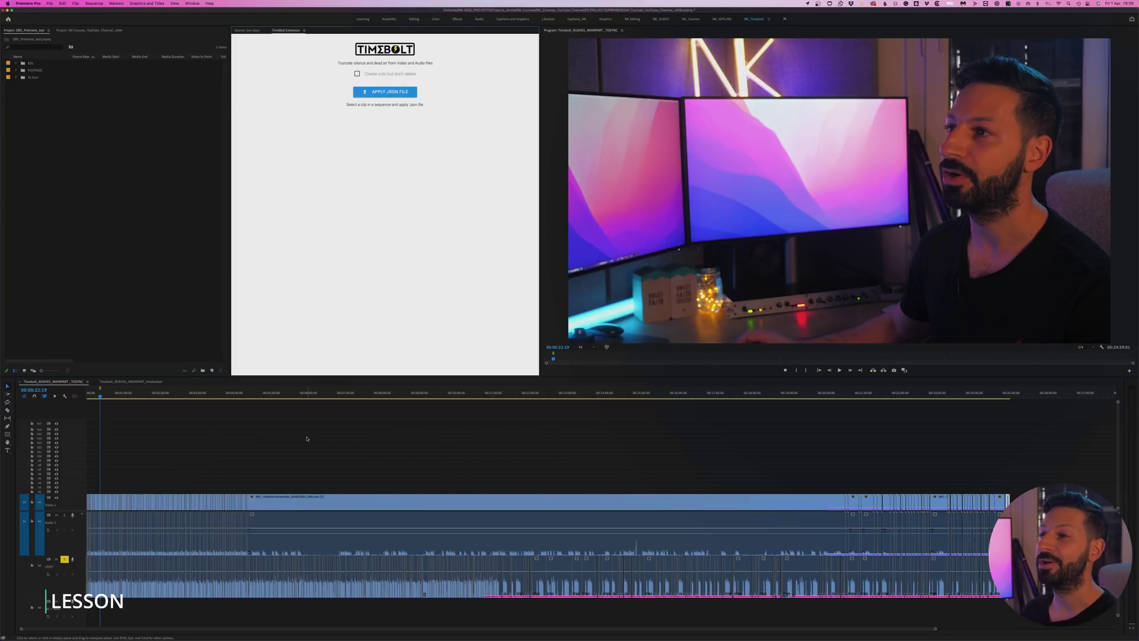